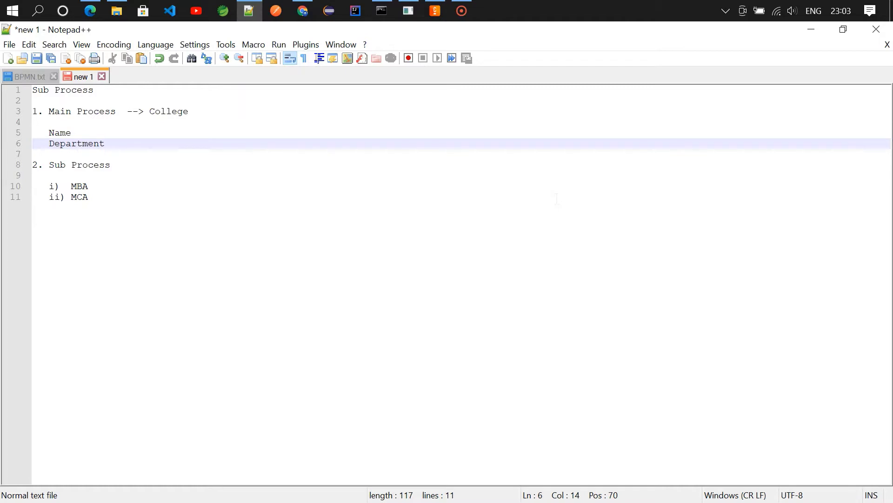
Step: Switch from the Notepad++ notes to the College process diagram in Camunda Modeler
left_click(435, 11)
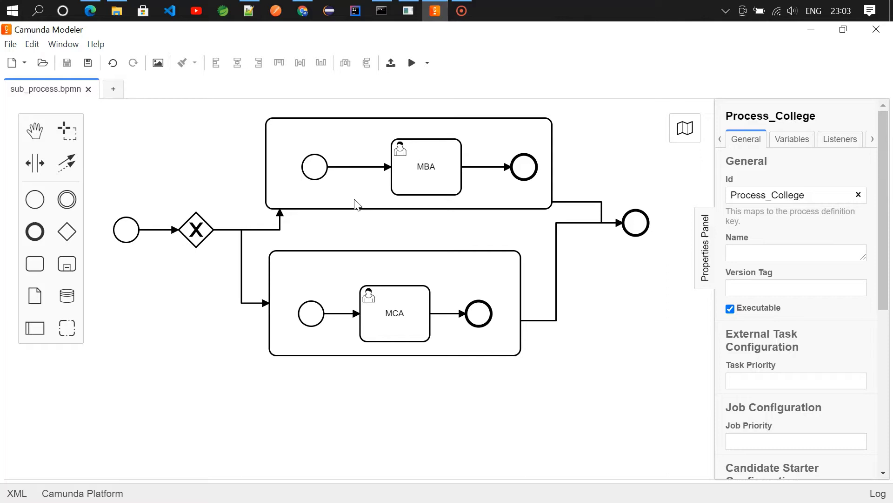
left_click(316, 272)
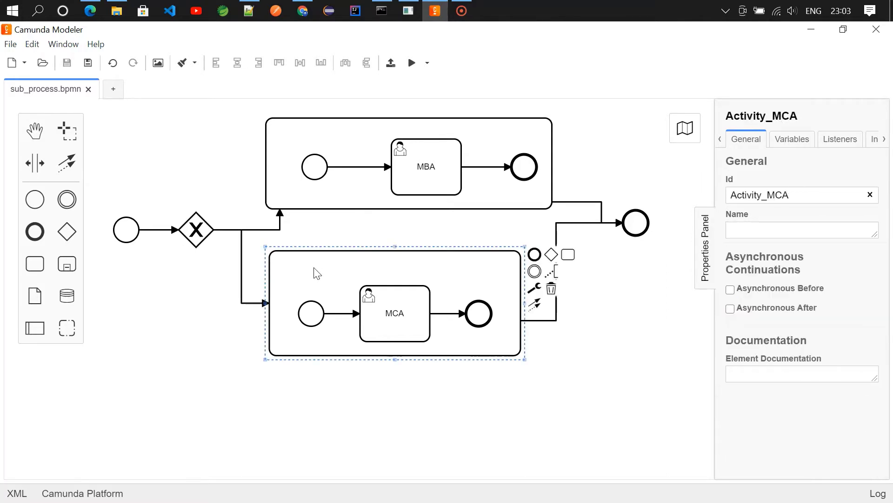
left_click(136, 330)
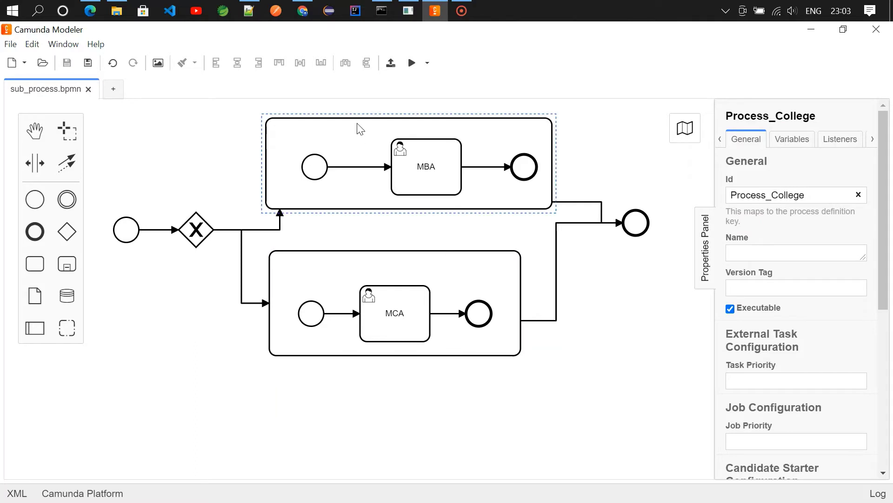
left_click(130, 239)
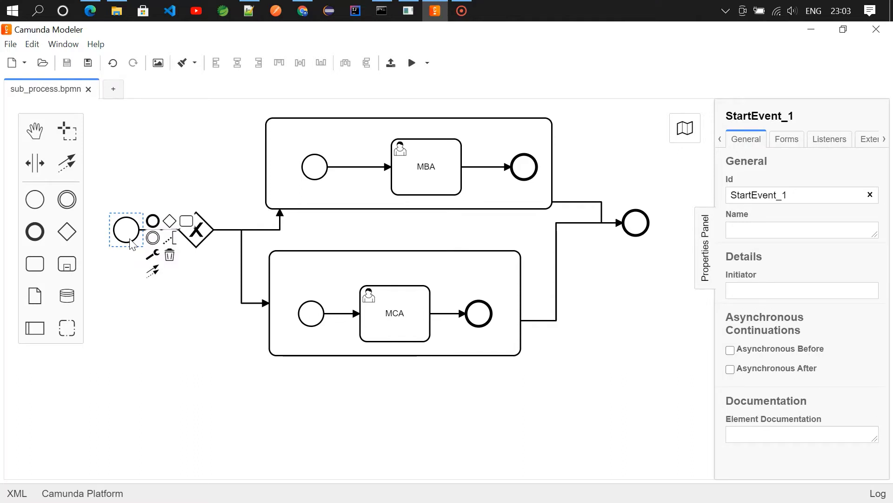
left_click(197, 229)
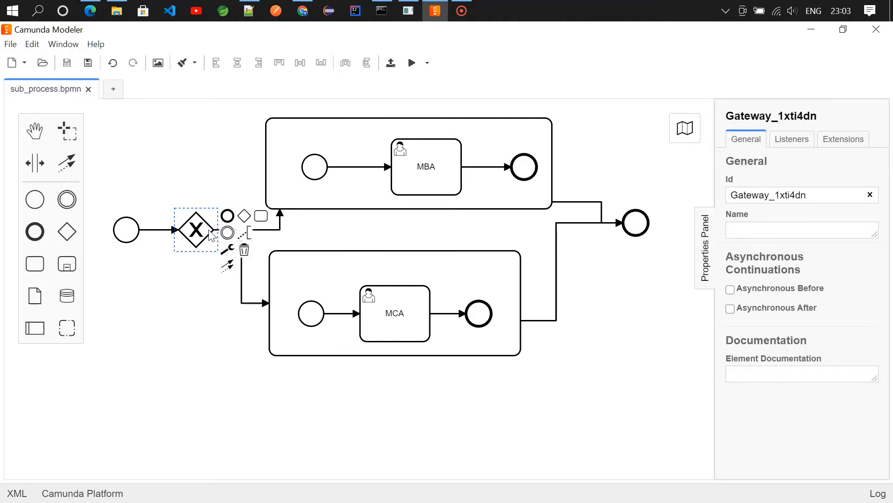
left_click(126, 229)
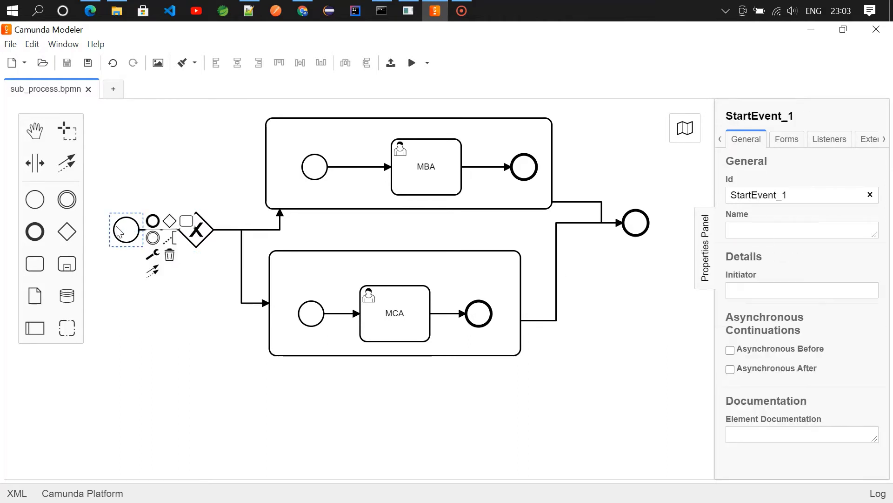
left_click(787, 139)
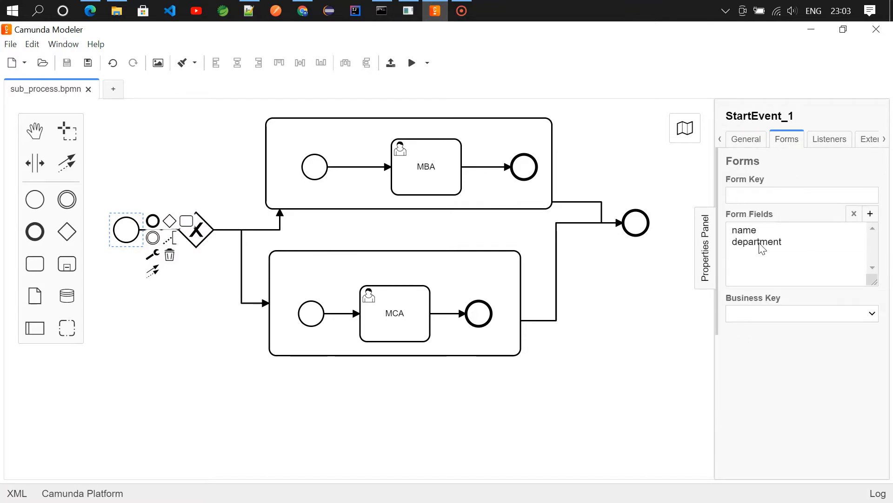
left_click(200, 230)
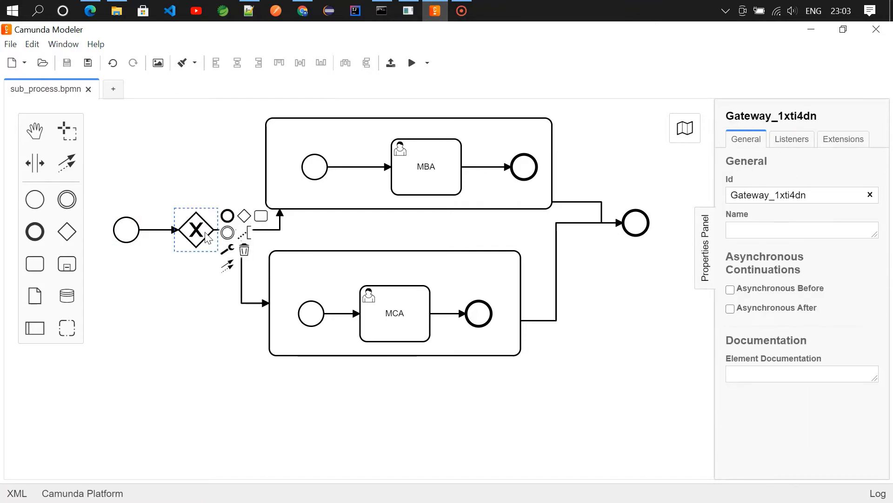
left_click(278, 230)
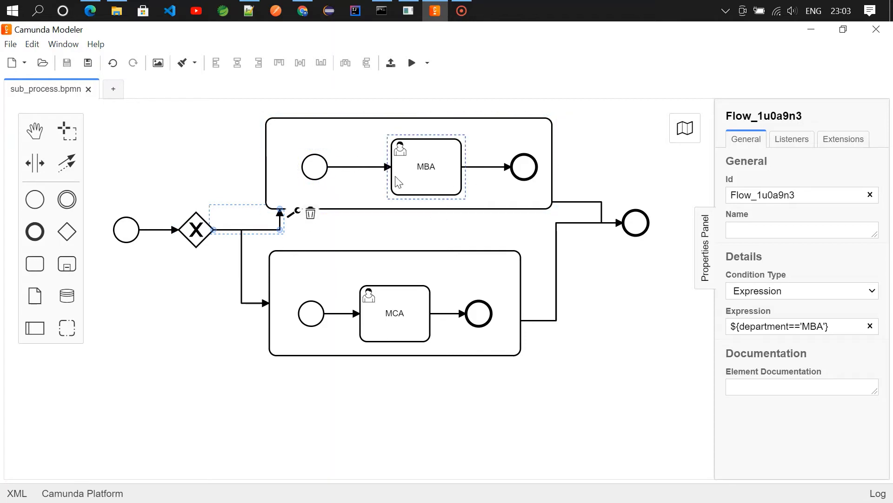
left_click(242, 266)
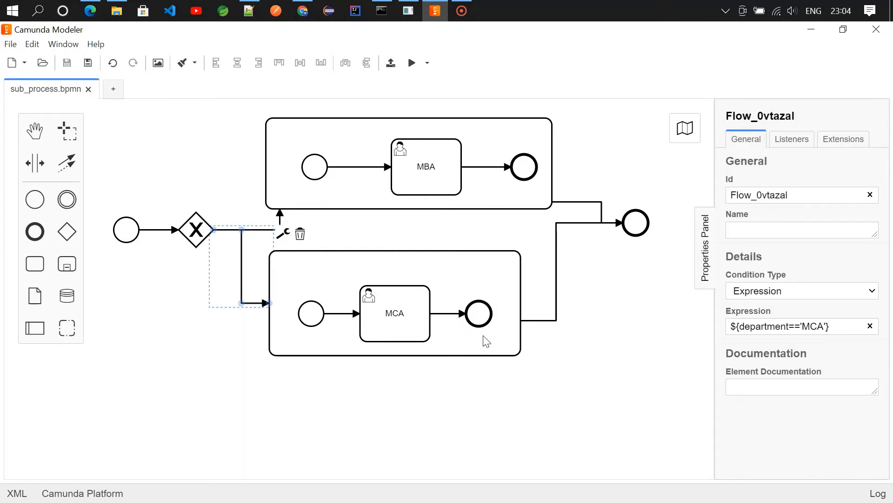
left_click(681, 394)
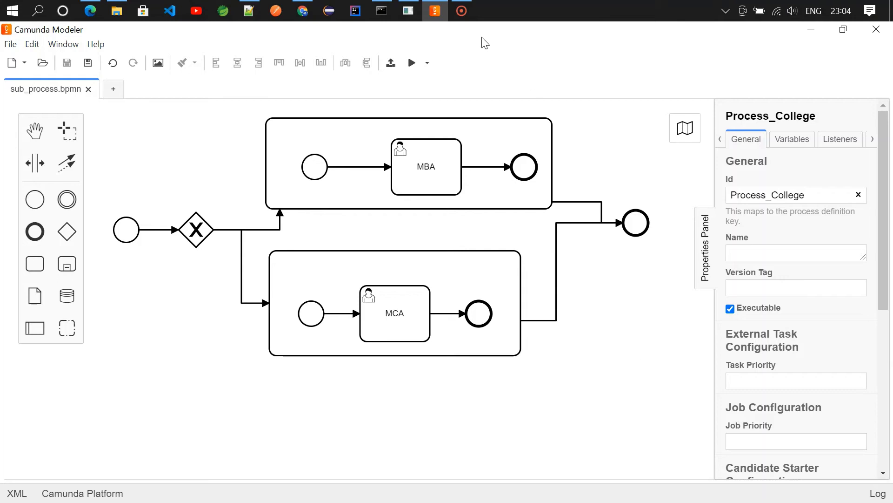
Step: Go from the Cockpit Dashboard through Processes to the Process_College runtime page
left_click(303, 10)
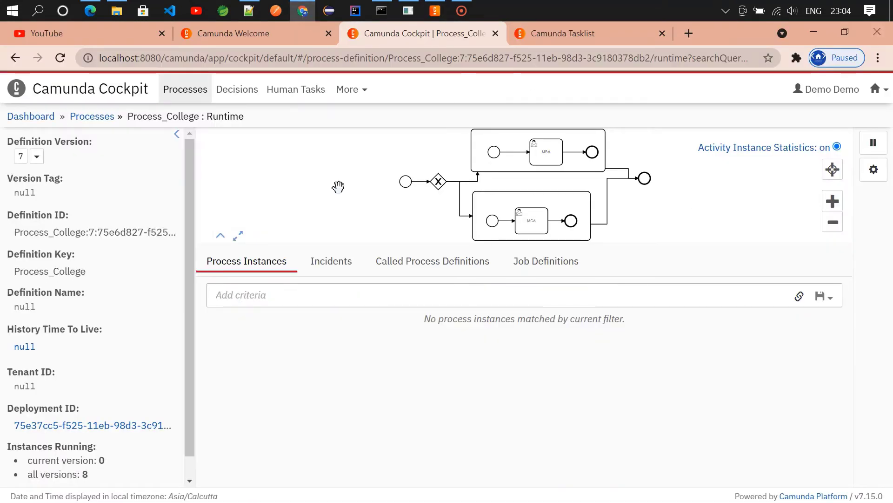
left_click(109, 91)
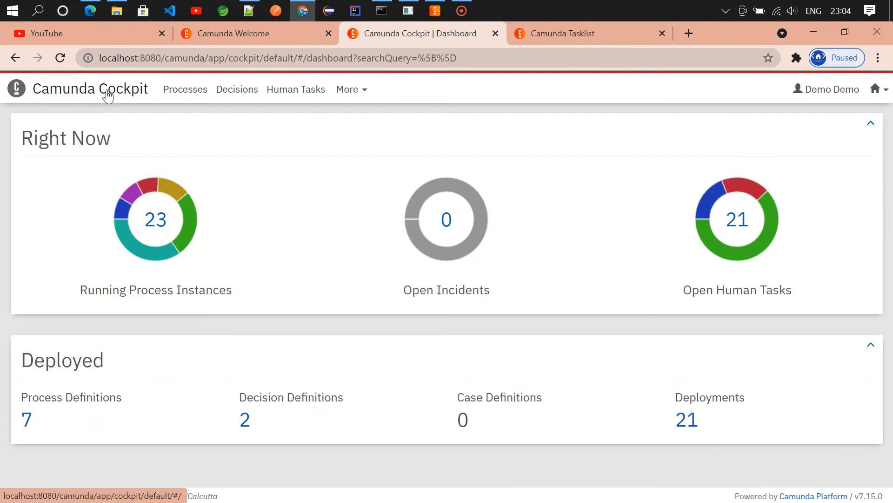
left_click(27, 420)
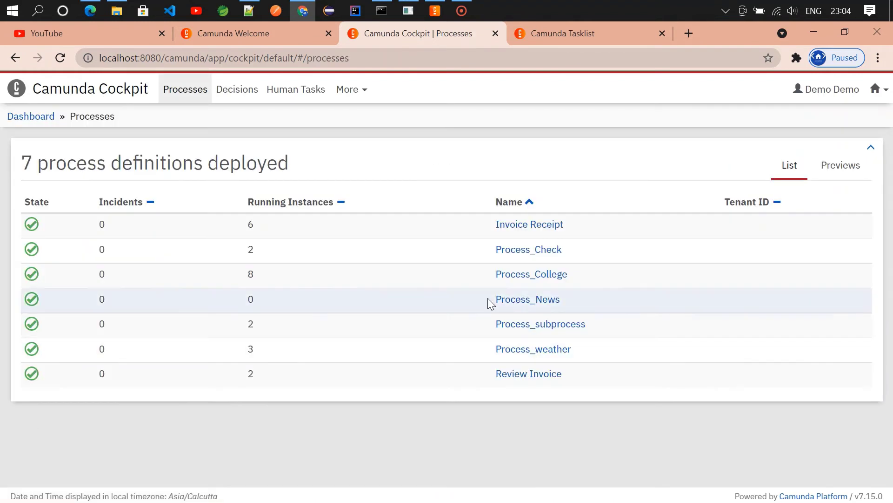
left_click(530, 273)
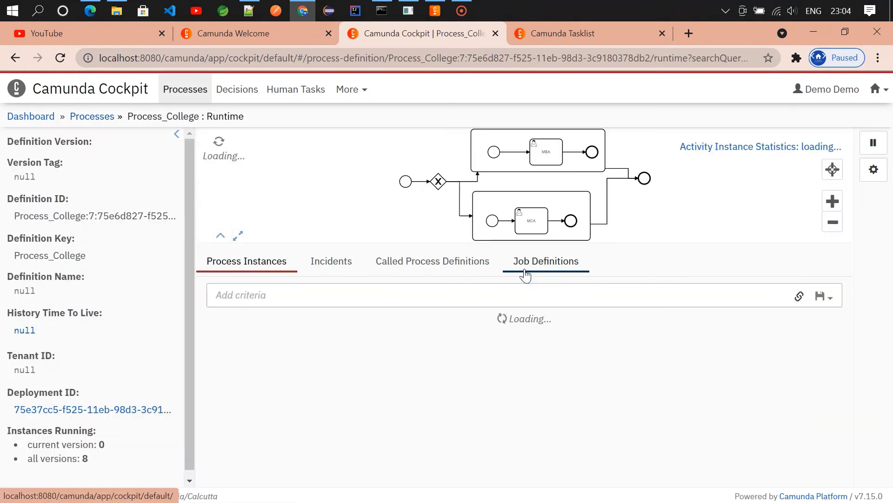
Step: Launch Process_College from Tasklist's start form with name hwc and department MBA
left_click(554, 42)
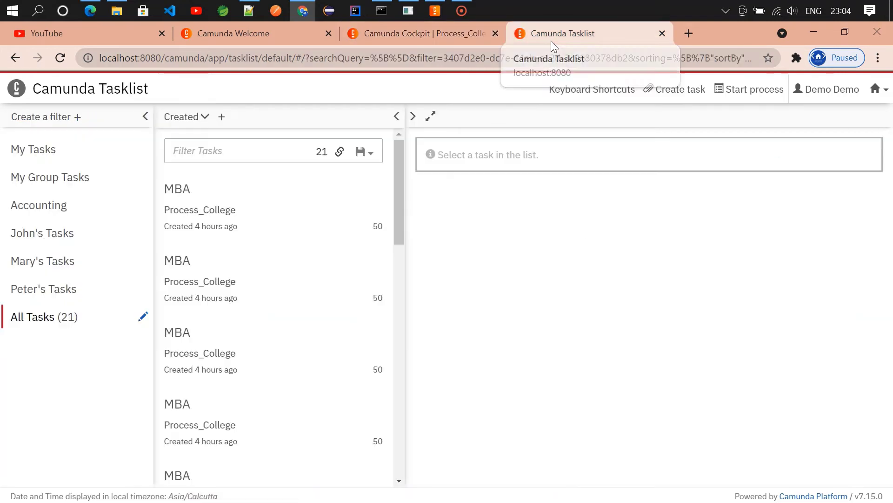
left_click(754, 88)
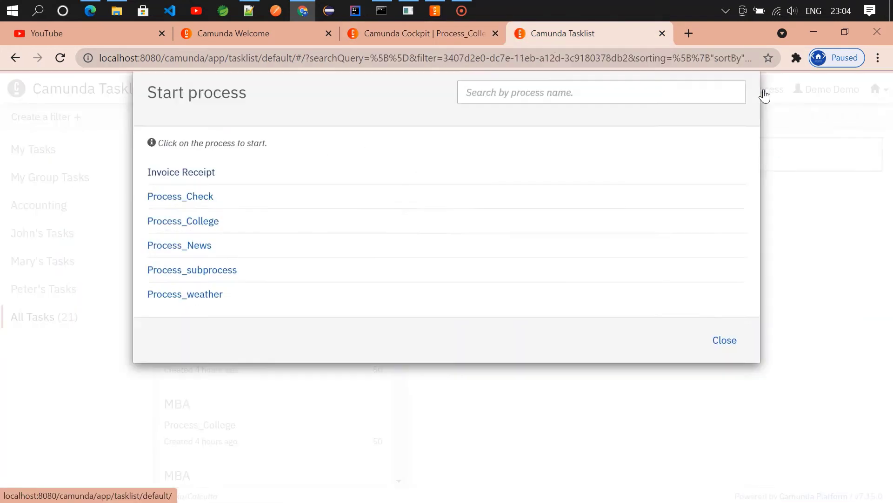
left_click(167, 246)
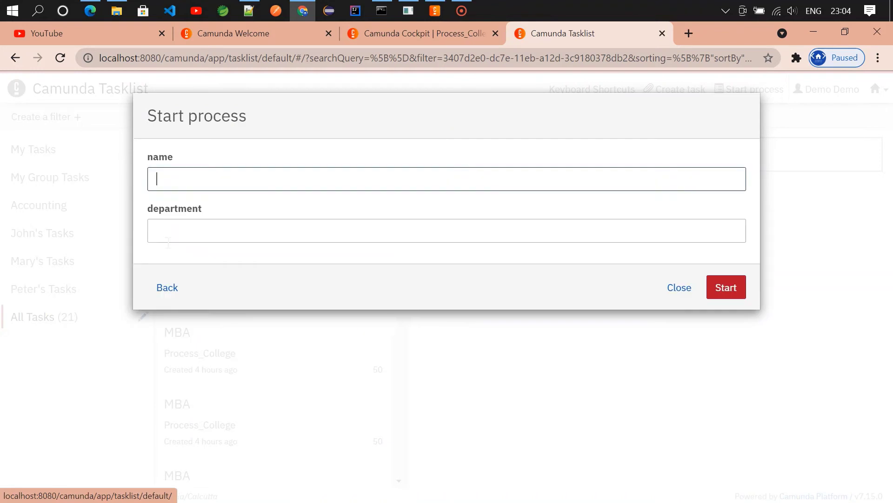
left_click(280, 178)
left_click(178, 211)
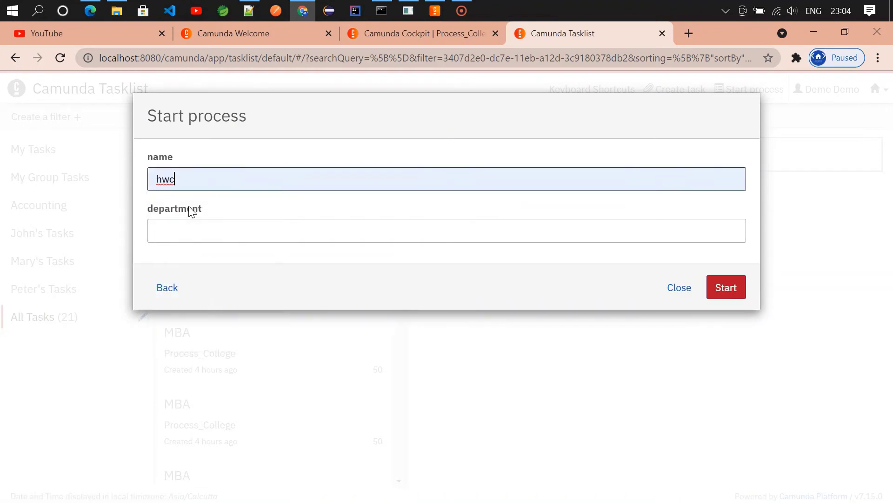
left_click(224, 231)
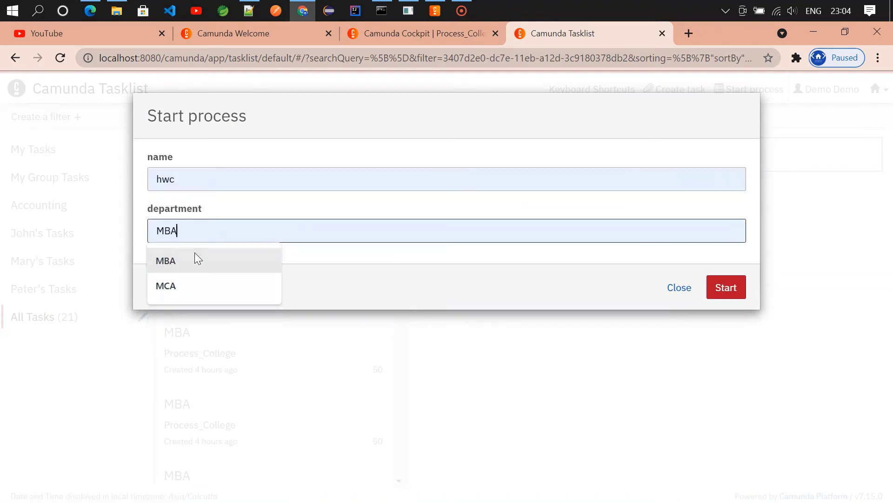
left_click(165, 261)
left_click(726, 287)
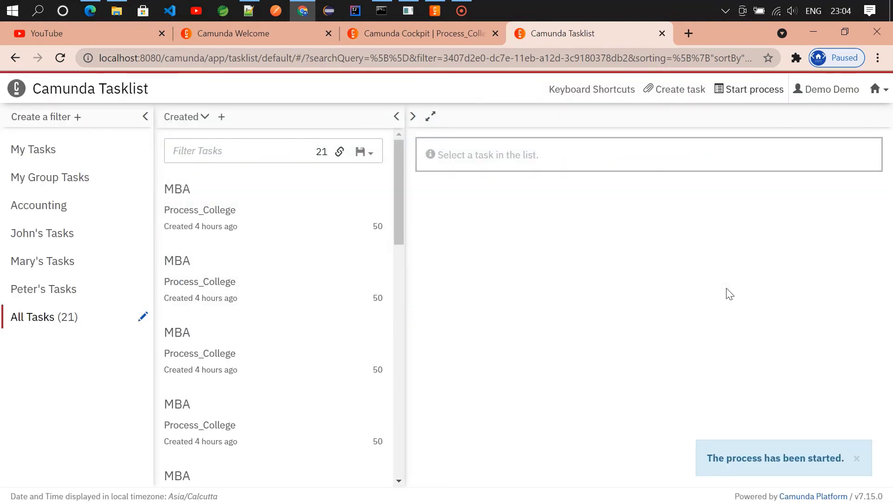
Step: Refresh Cockpit's Process_College view to see one instance at the MBA task
left_click(413, 33)
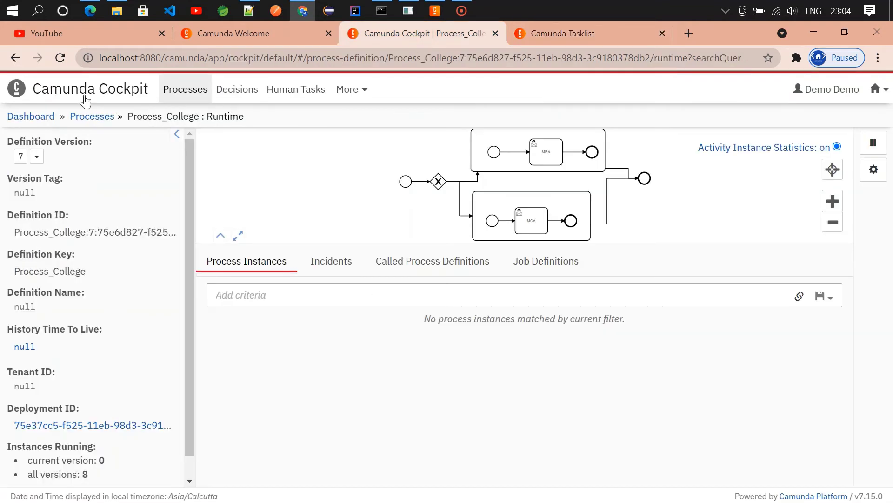
left_click(60, 58)
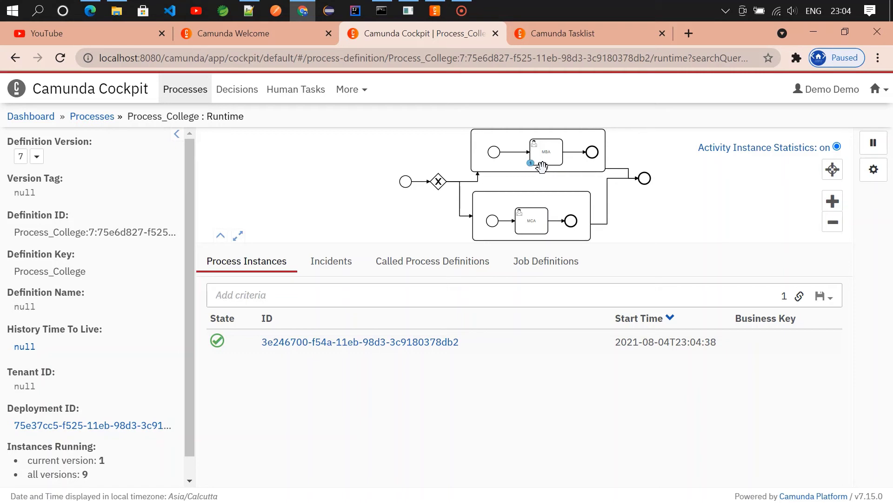
Step: Fill Process_College's start form with name hwc and department MCA
left_click(563, 33)
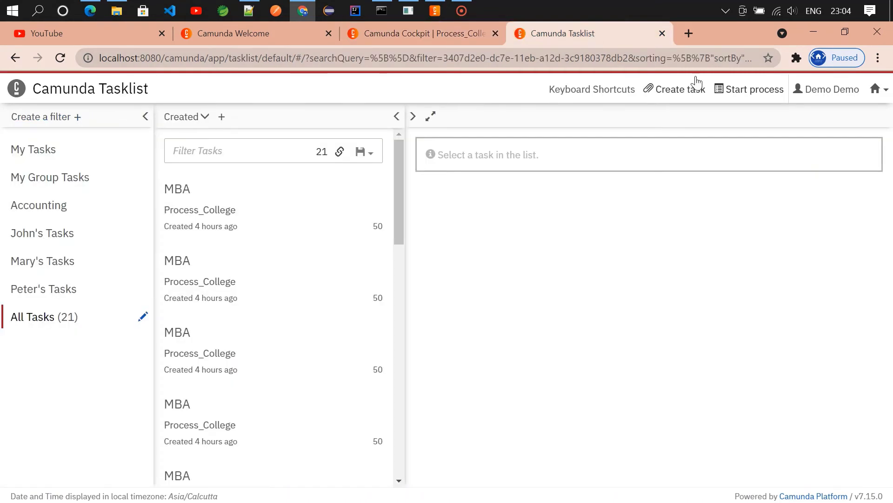
left_click(753, 89)
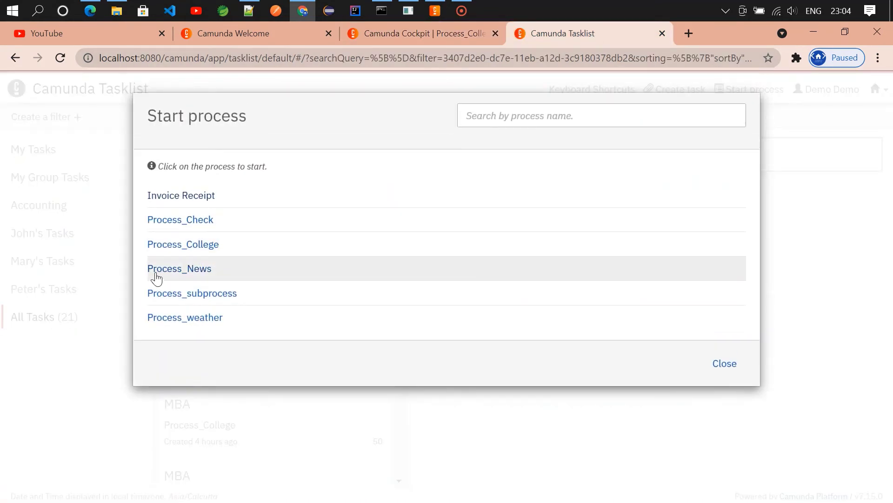
left_click(186, 244)
left_click(253, 179)
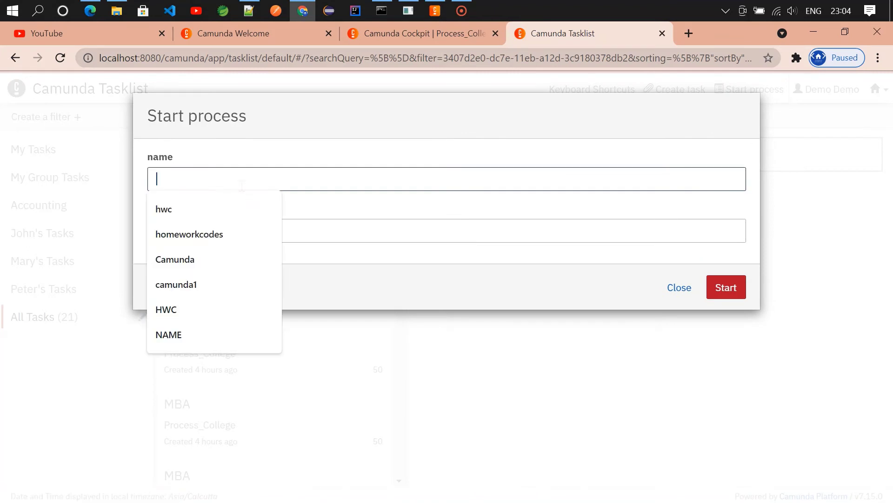
left_click(190, 208)
left_click(273, 231)
key("Down")
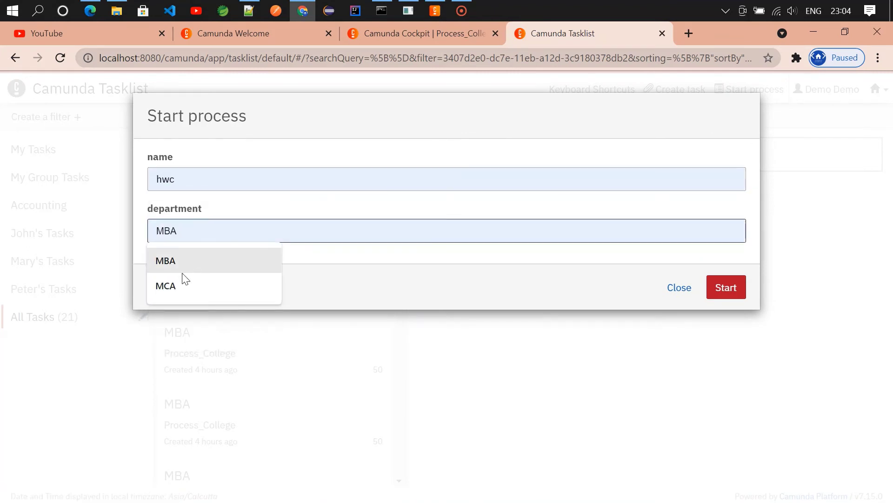
key("Down")
key("Return")
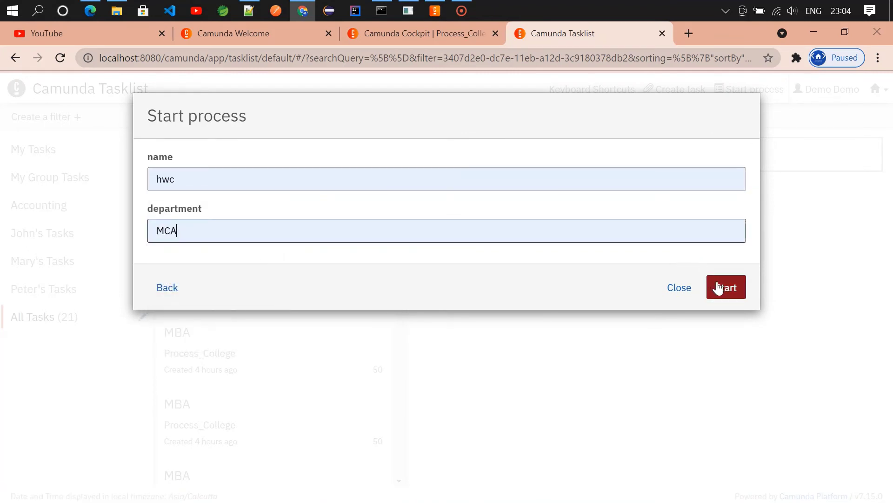
Step: Start the MCA instance and reload Cockpit to confirm two running instances
left_click(726, 287)
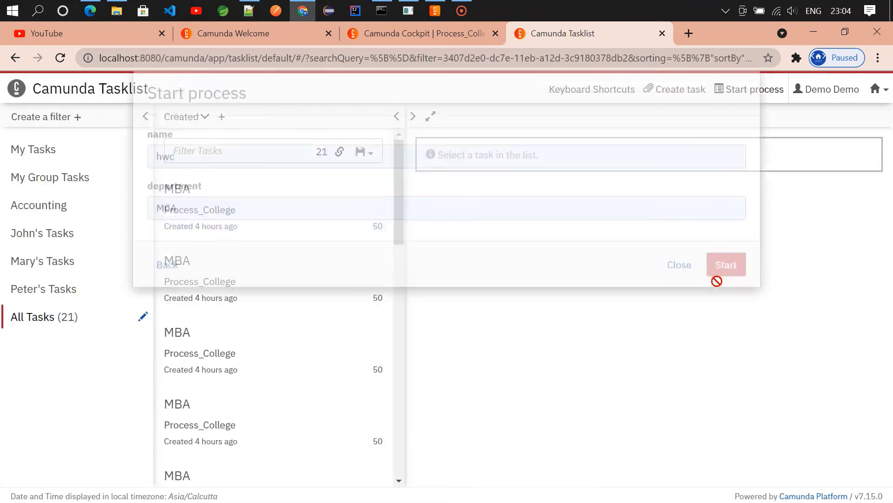
left_click(391, 34)
left_click(61, 57)
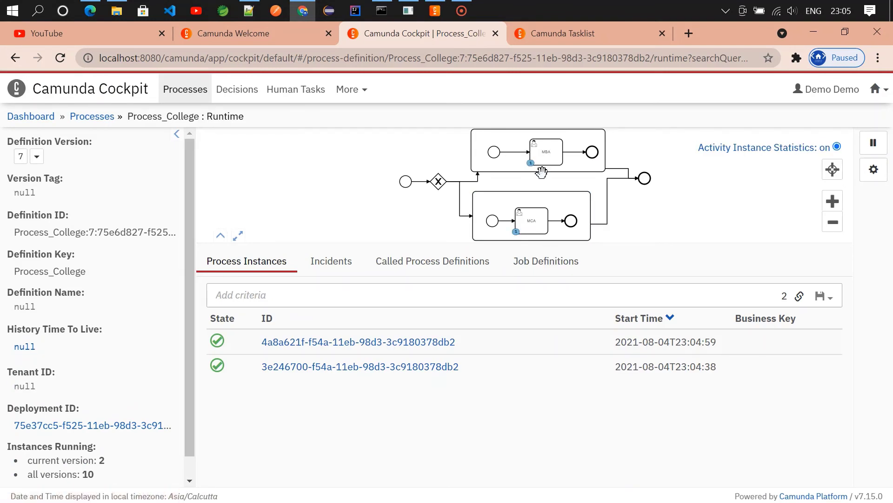
Step: Refresh All Tasks, then claim and complete the newly listed MCA task
left_click(545, 38)
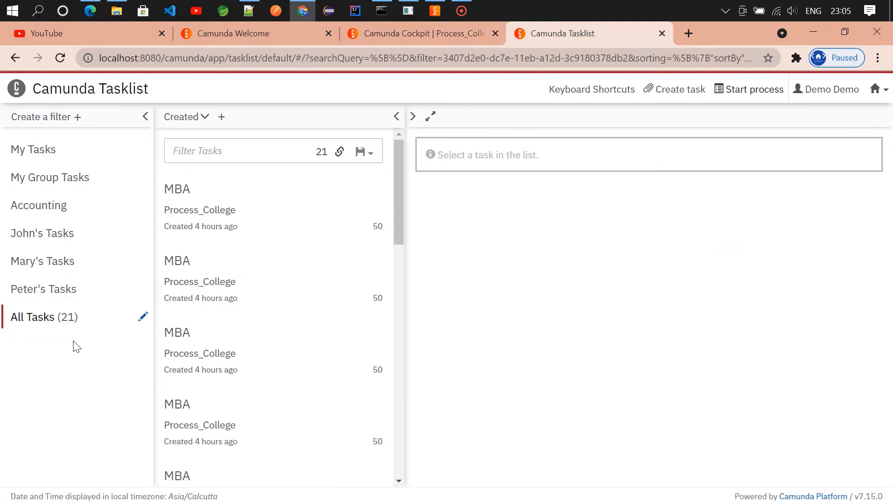
left_click(43, 318)
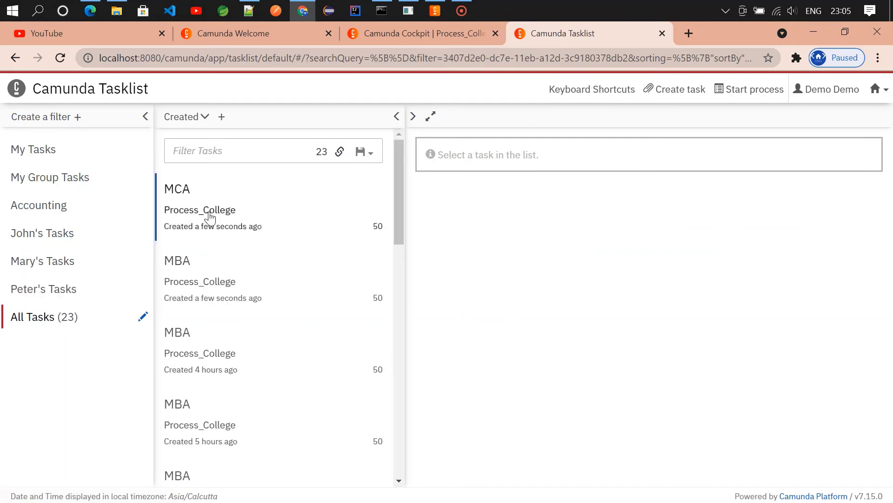
left_click(209, 217)
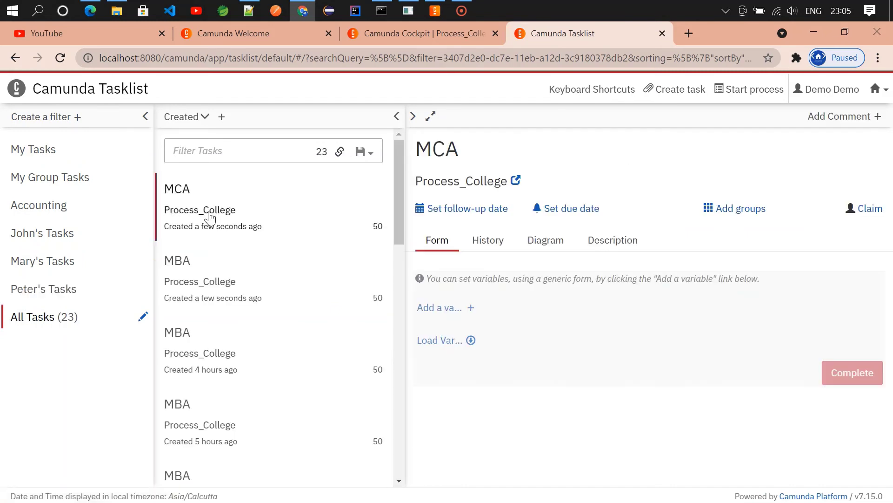
left_click(870, 208)
left_click(836, 377)
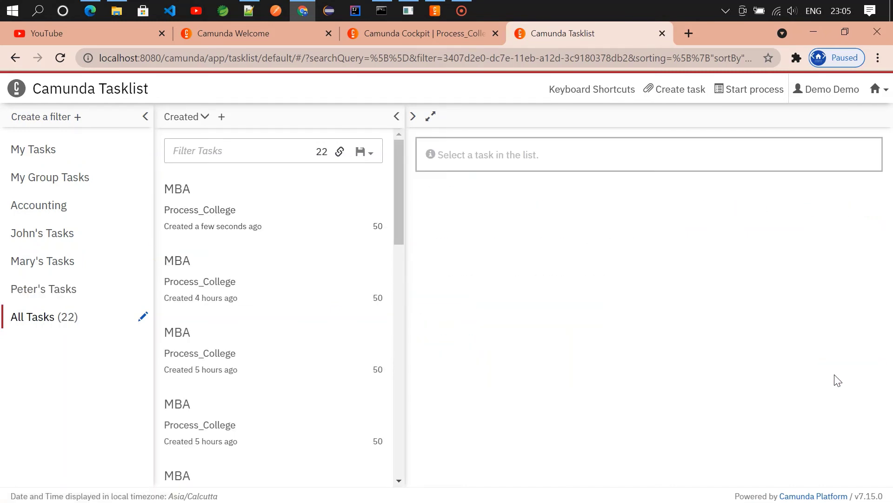
Step: Reload Cockpit to confirm one running instance, then claim and complete the newest MBA task
left_click(418, 33)
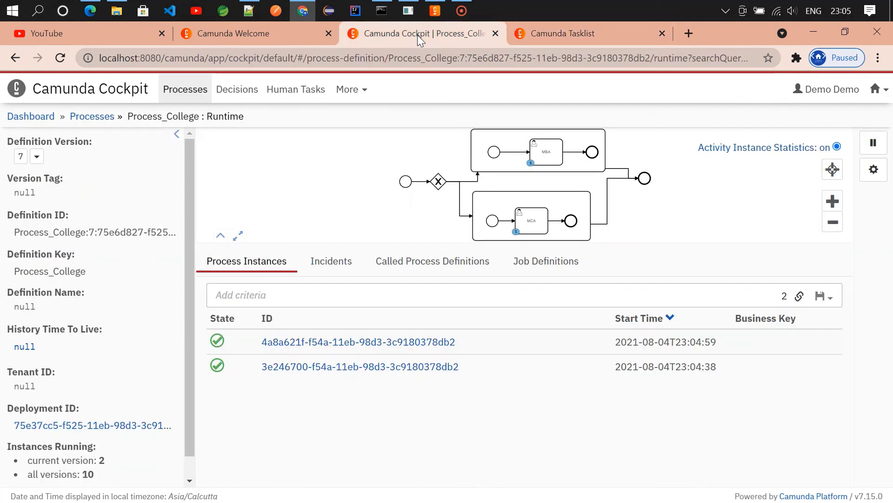
left_click(61, 58)
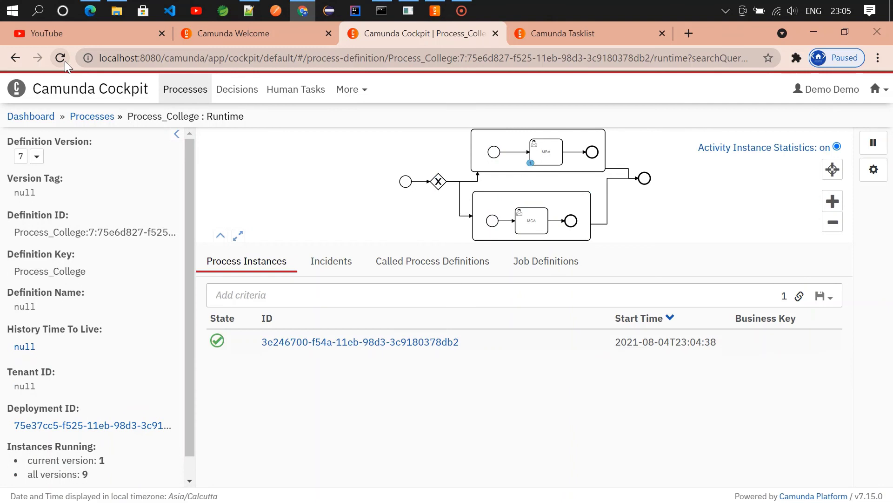
left_click(538, 33)
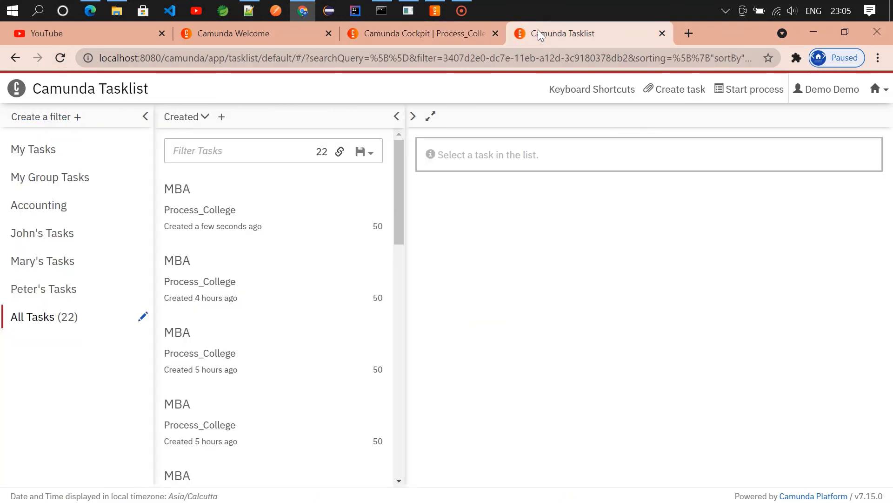
left_click(202, 213)
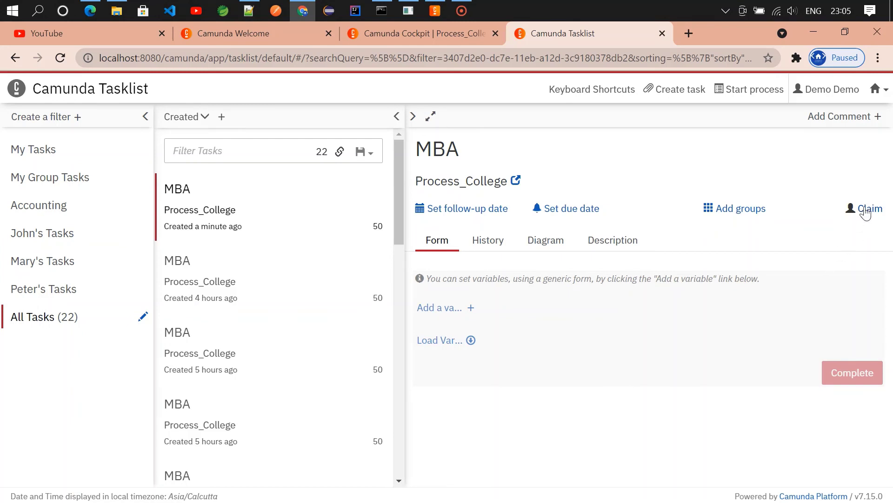
left_click(865, 210)
left_click(851, 372)
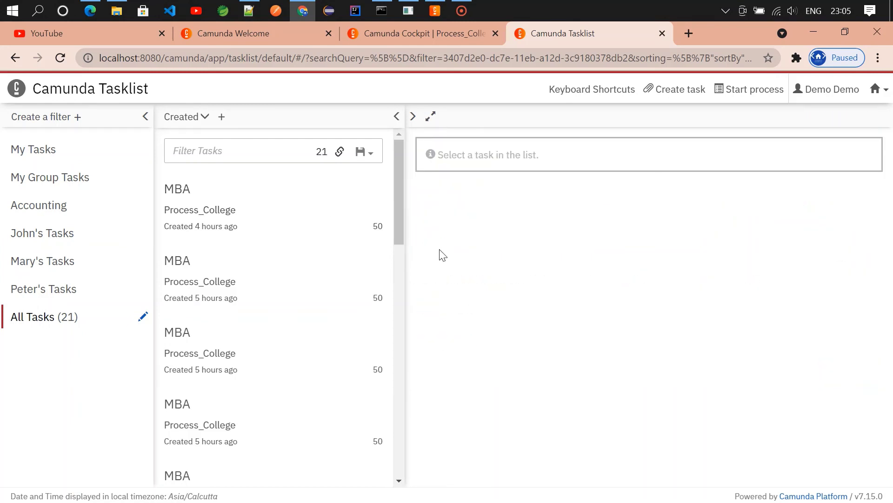
Step: Reload Cockpit to confirm zero running Process_College instances, then return to Camunda Modeler
left_click(420, 33)
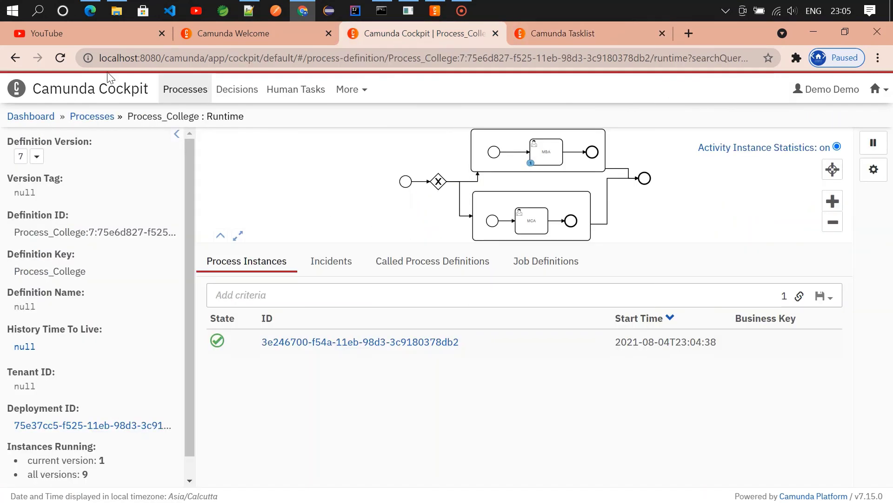
left_click(60, 57)
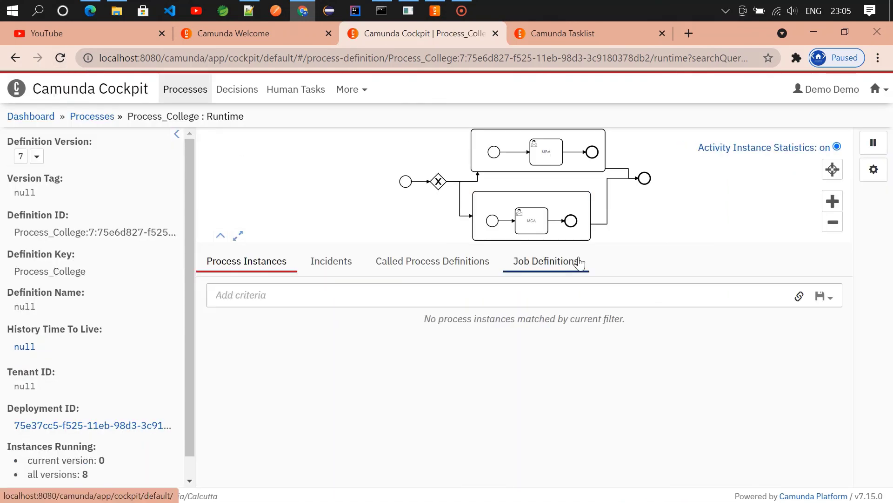
left_click(432, 12)
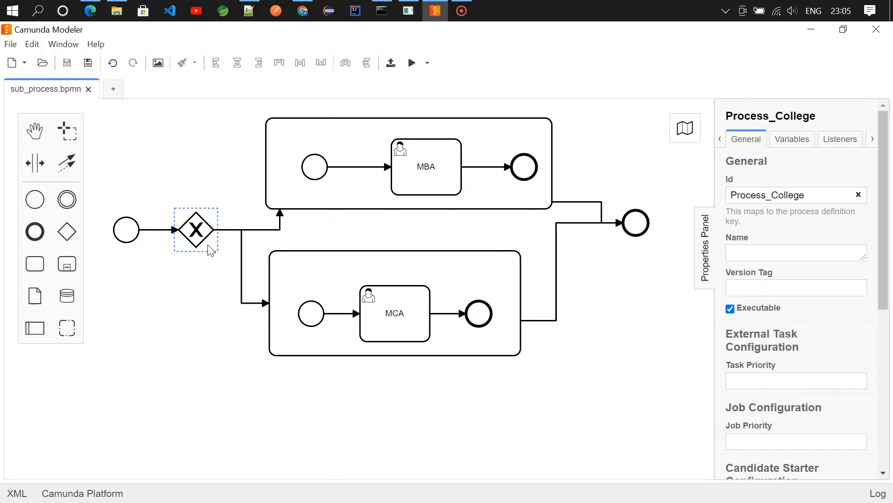
left_click(266, 230)
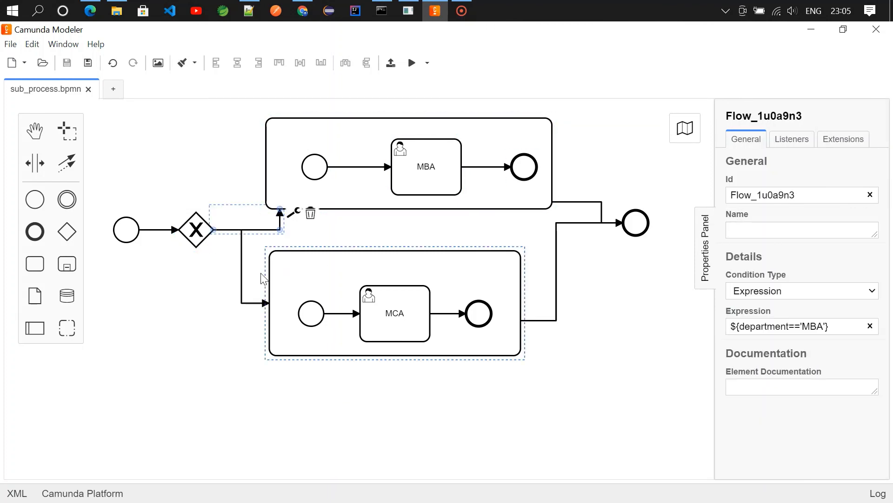
left_click(241, 272)
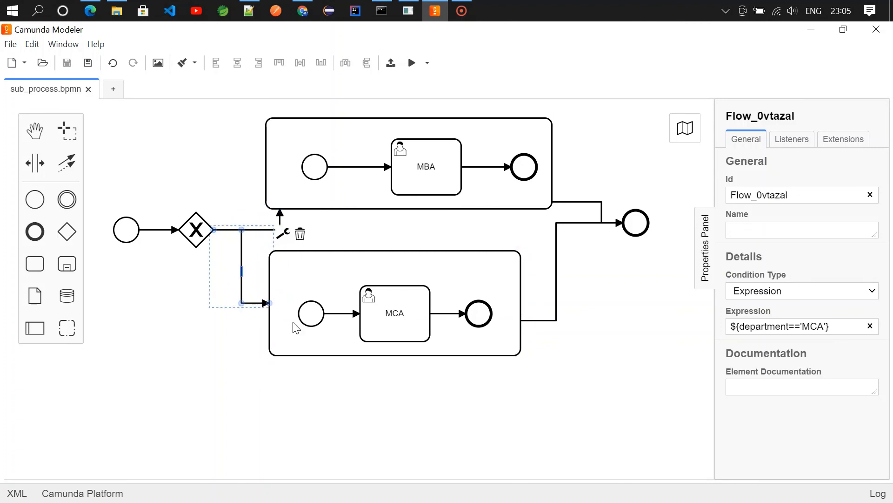
left_click(212, 153)
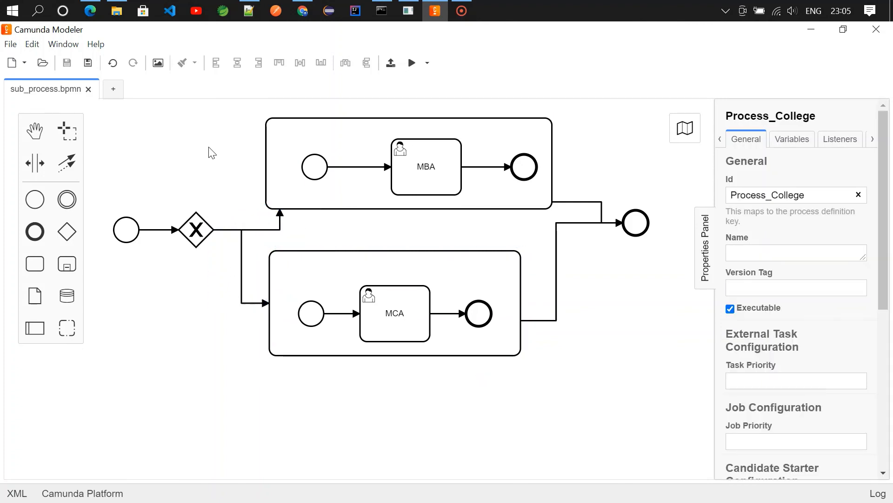